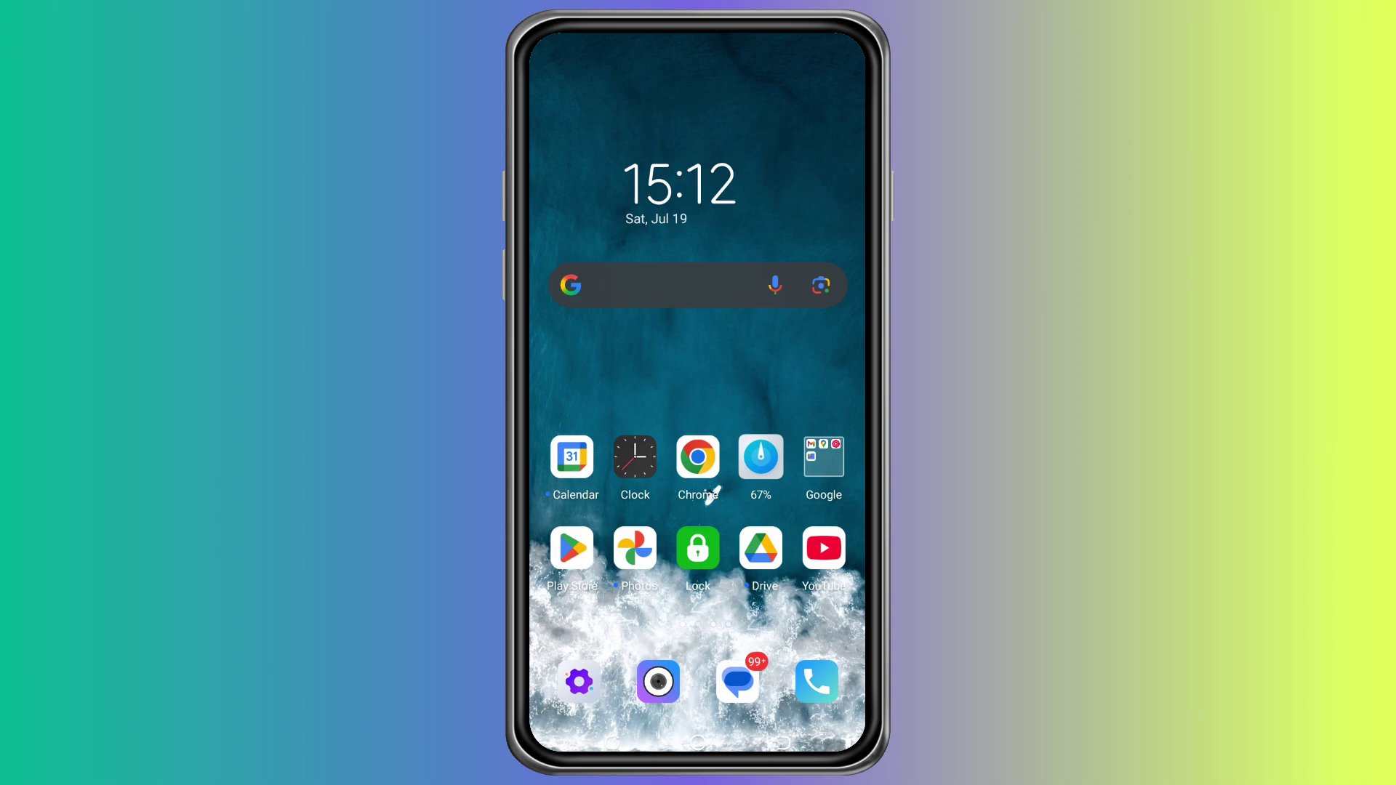
# On the My phone page, tap Build number repeatedly to confirm developer mode is already on
pyautogui.click(579, 681)
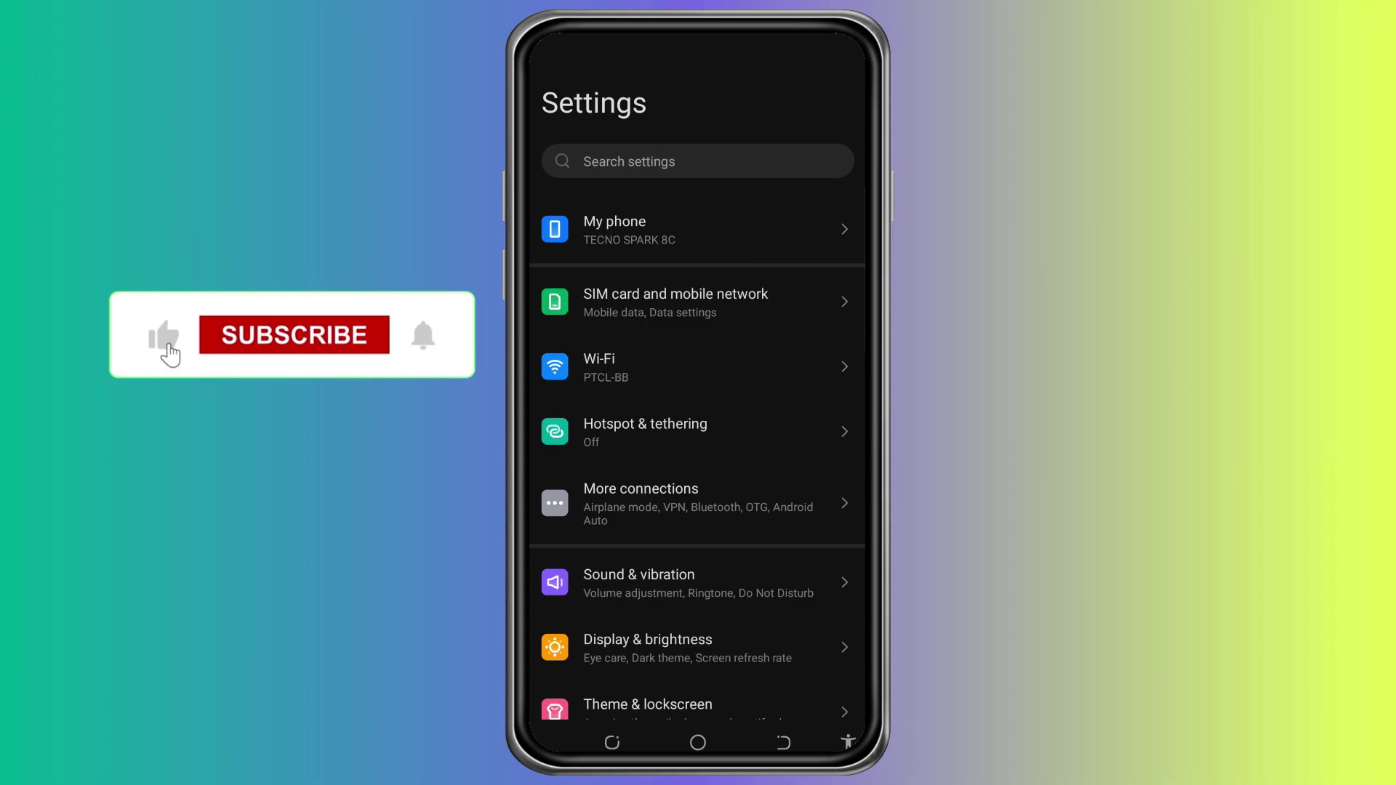
pyautogui.scroll(-3, 747, 505)
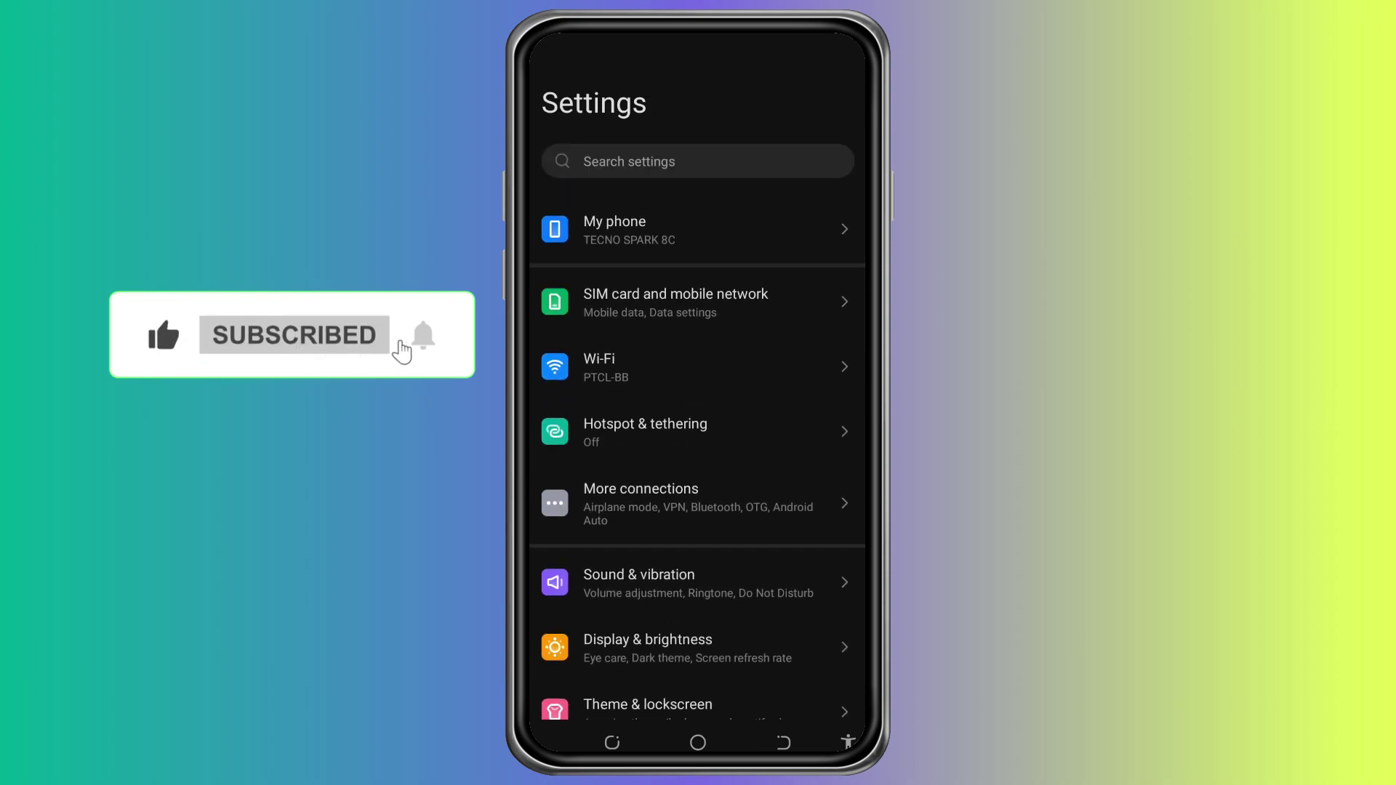
pyautogui.scroll(-5, 698, 436)
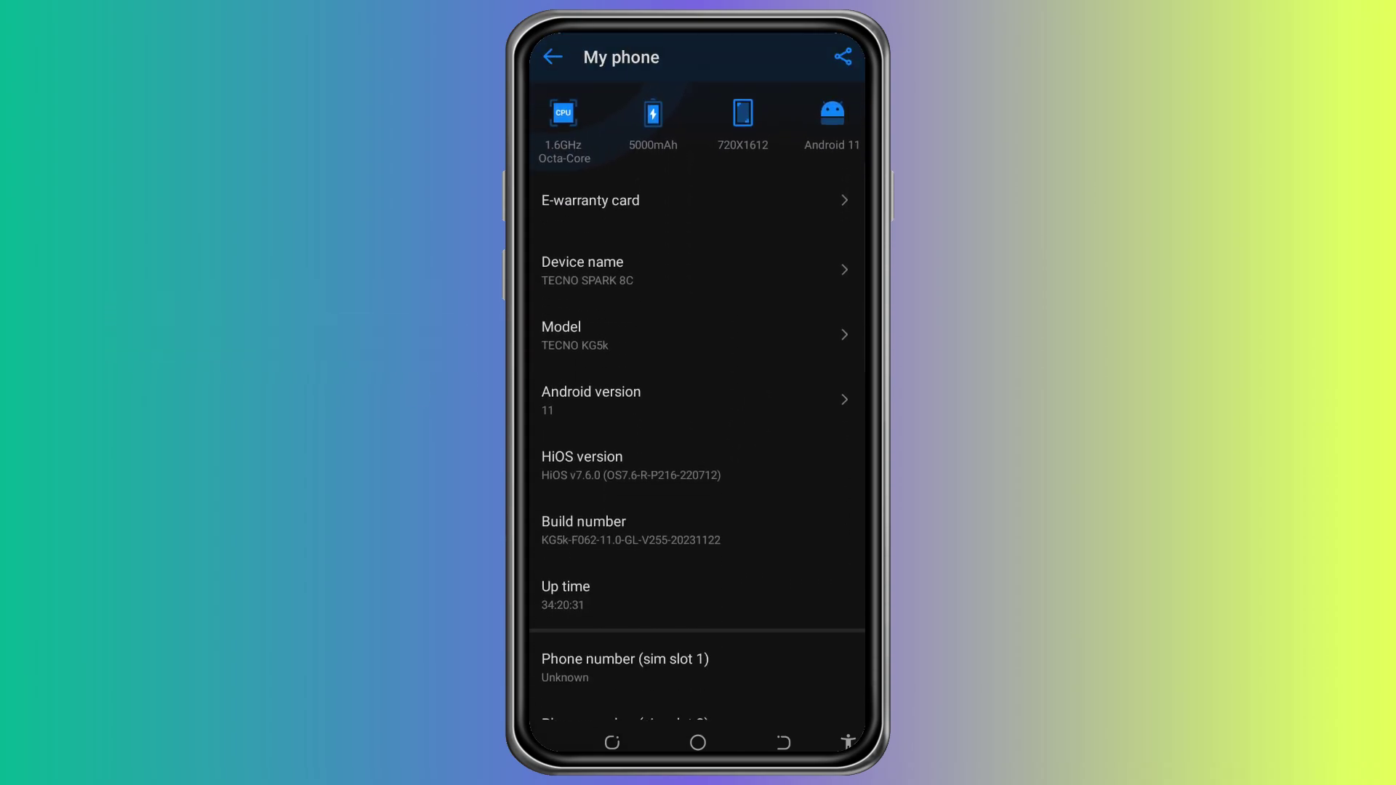
pyautogui.scroll(-3, 789, 491)
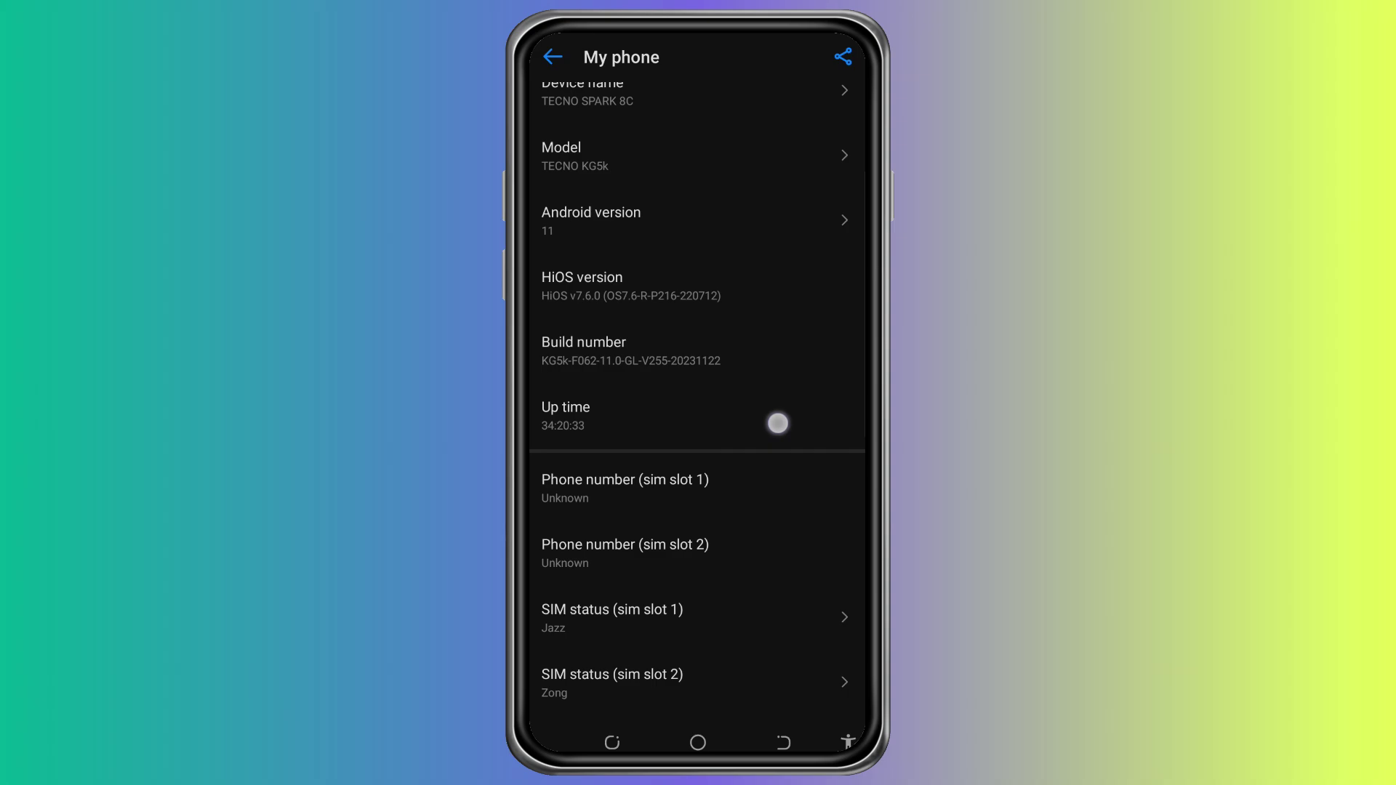
pyautogui.scroll(-2, 789, 397)
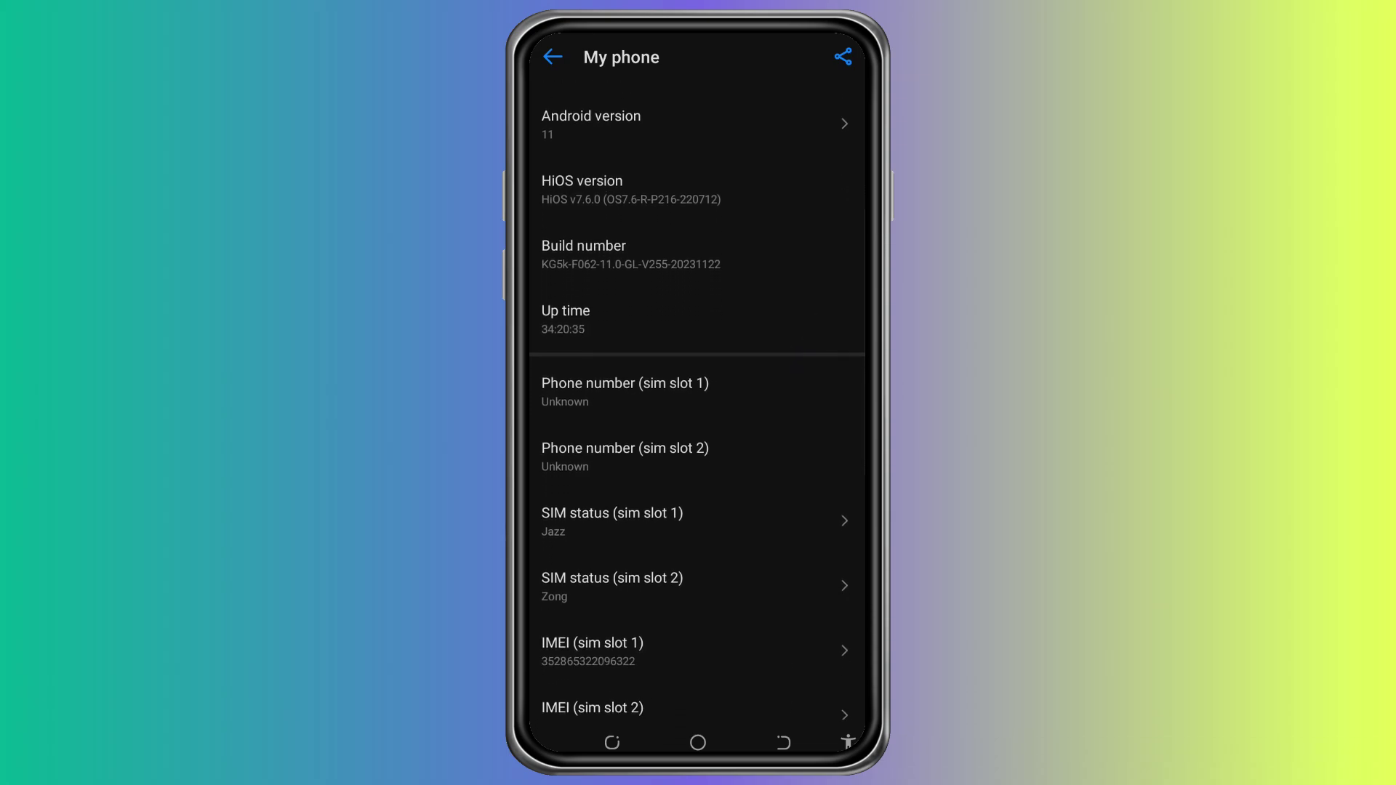
pyautogui.click(574, 262)
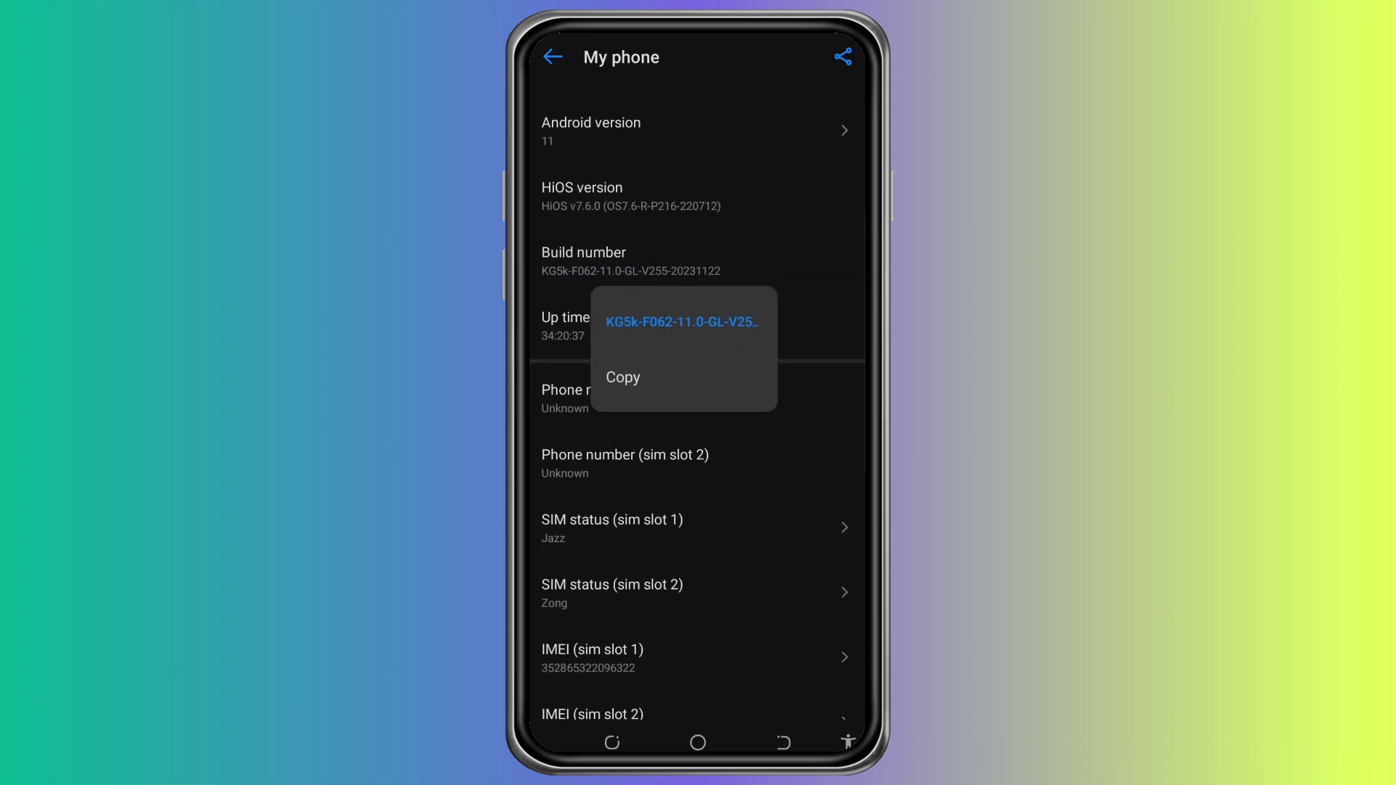
pyautogui.click(660, 268)
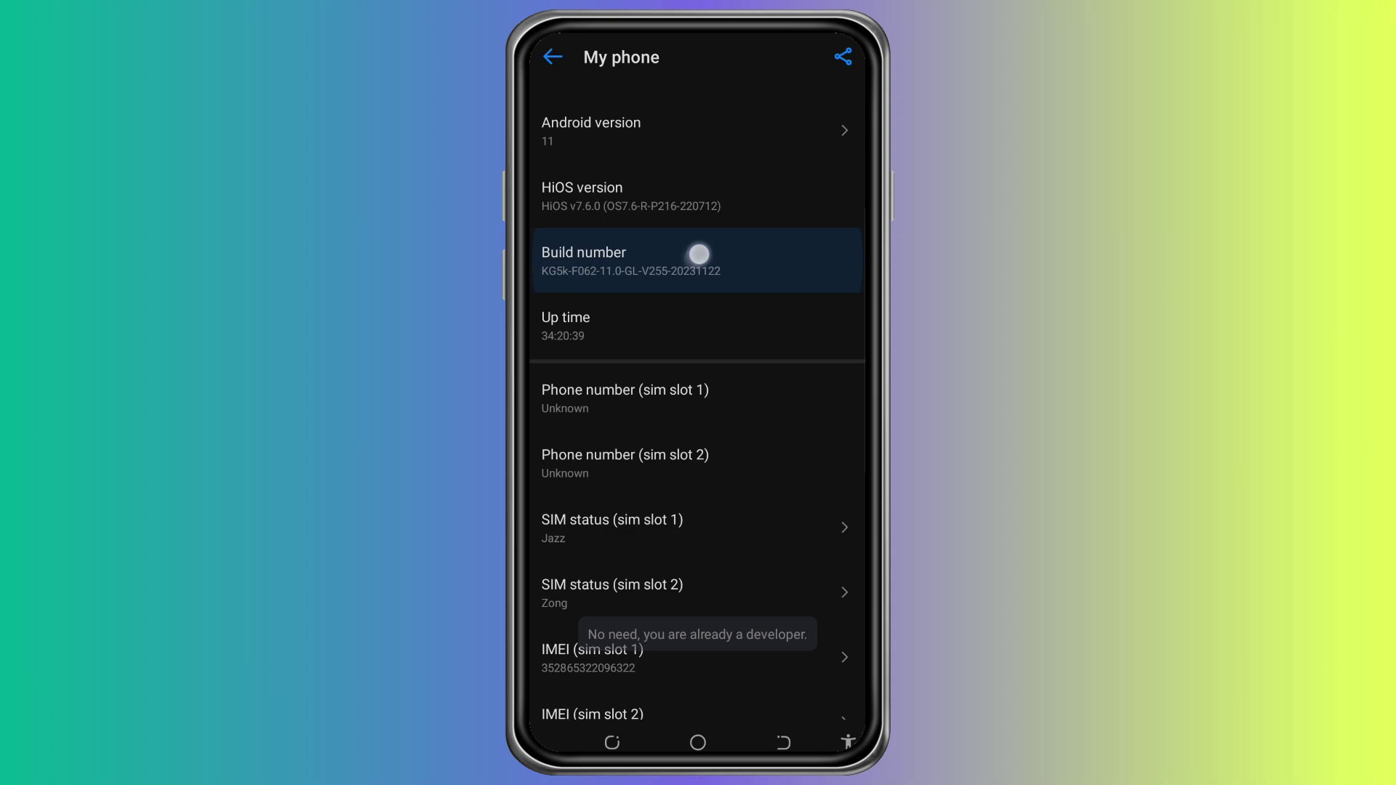
pyautogui.click(703, 253)
pyautogui.click(744, 242)
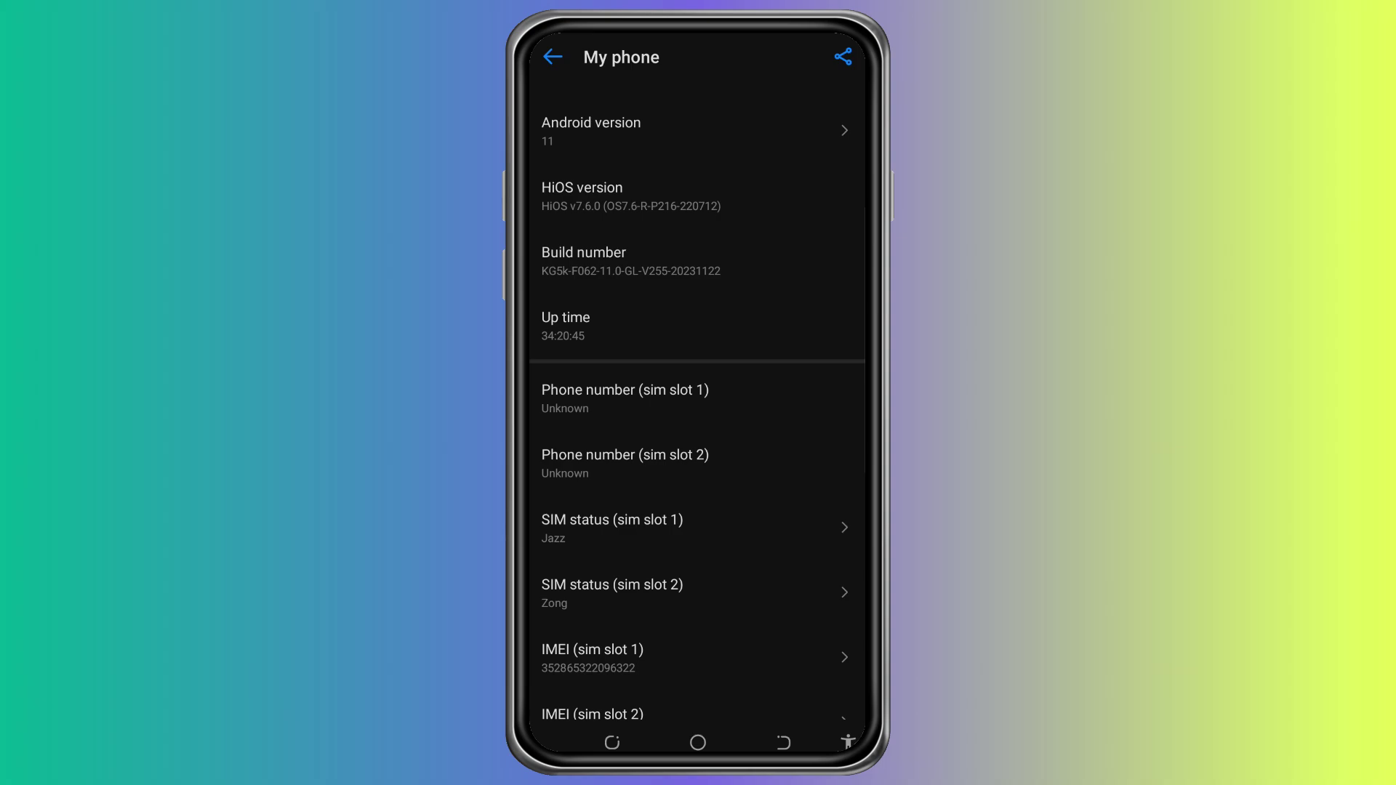
# Under System > Developer options, switch the USB debugging toggle off
pyautogui.click(783, 743)
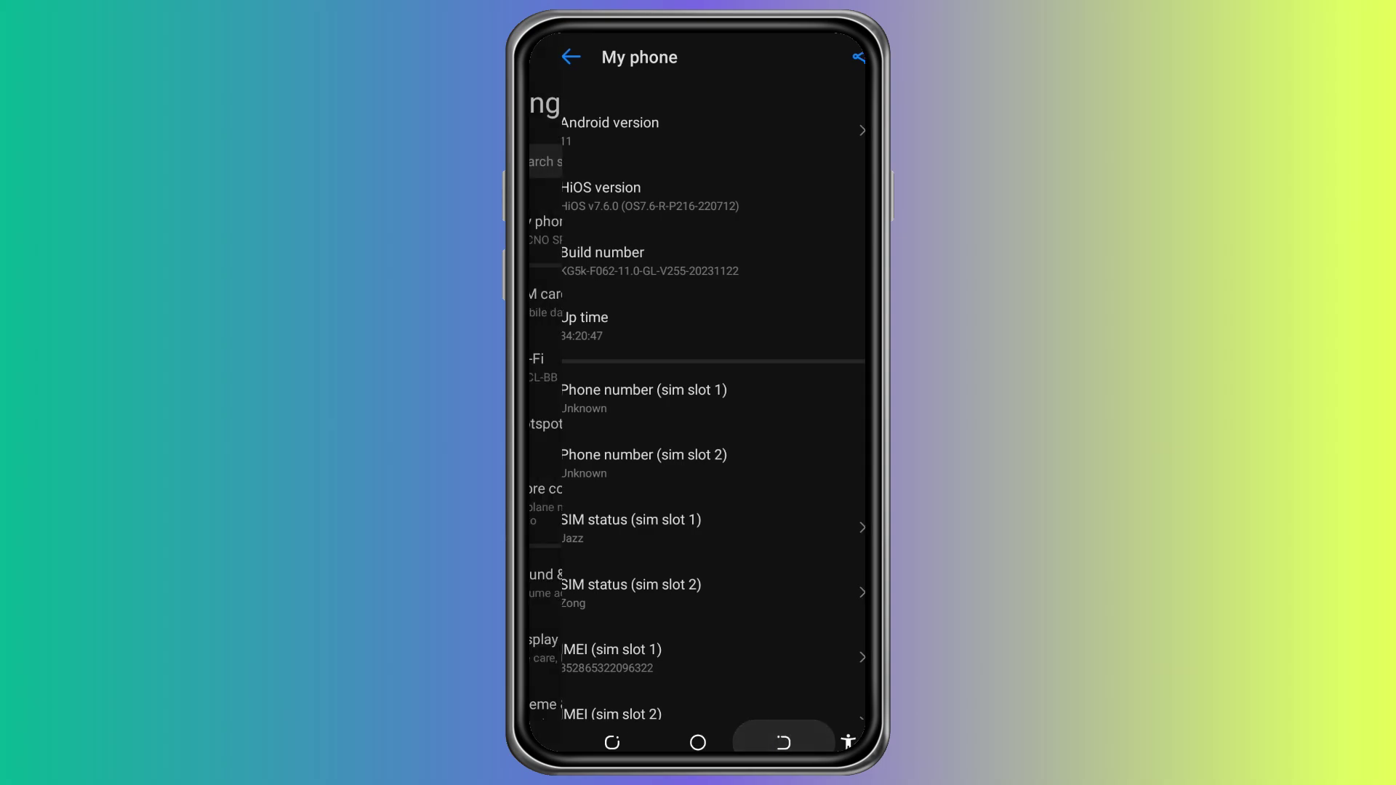
pyautogui.scroll(-10, 747, 609)
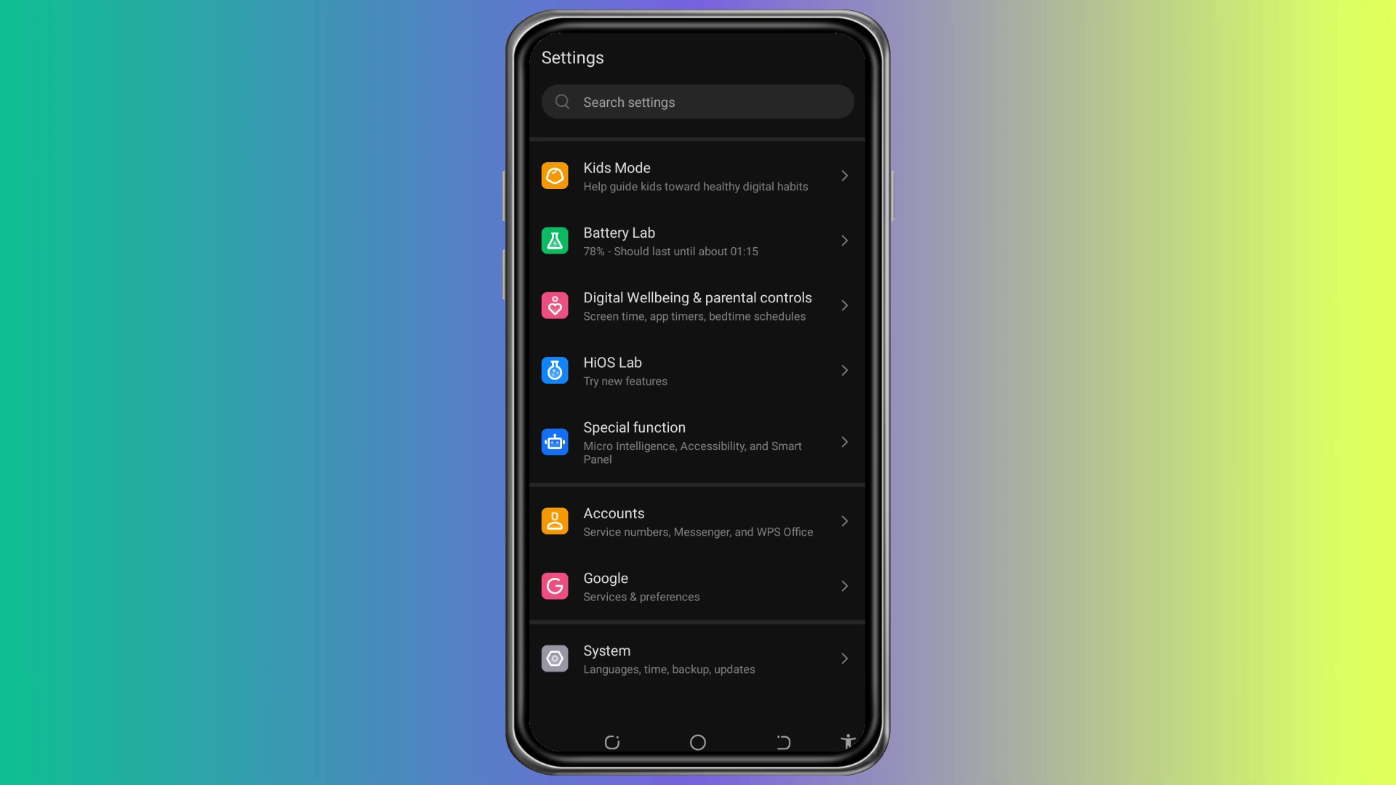
pyautogui.click(686, 658)
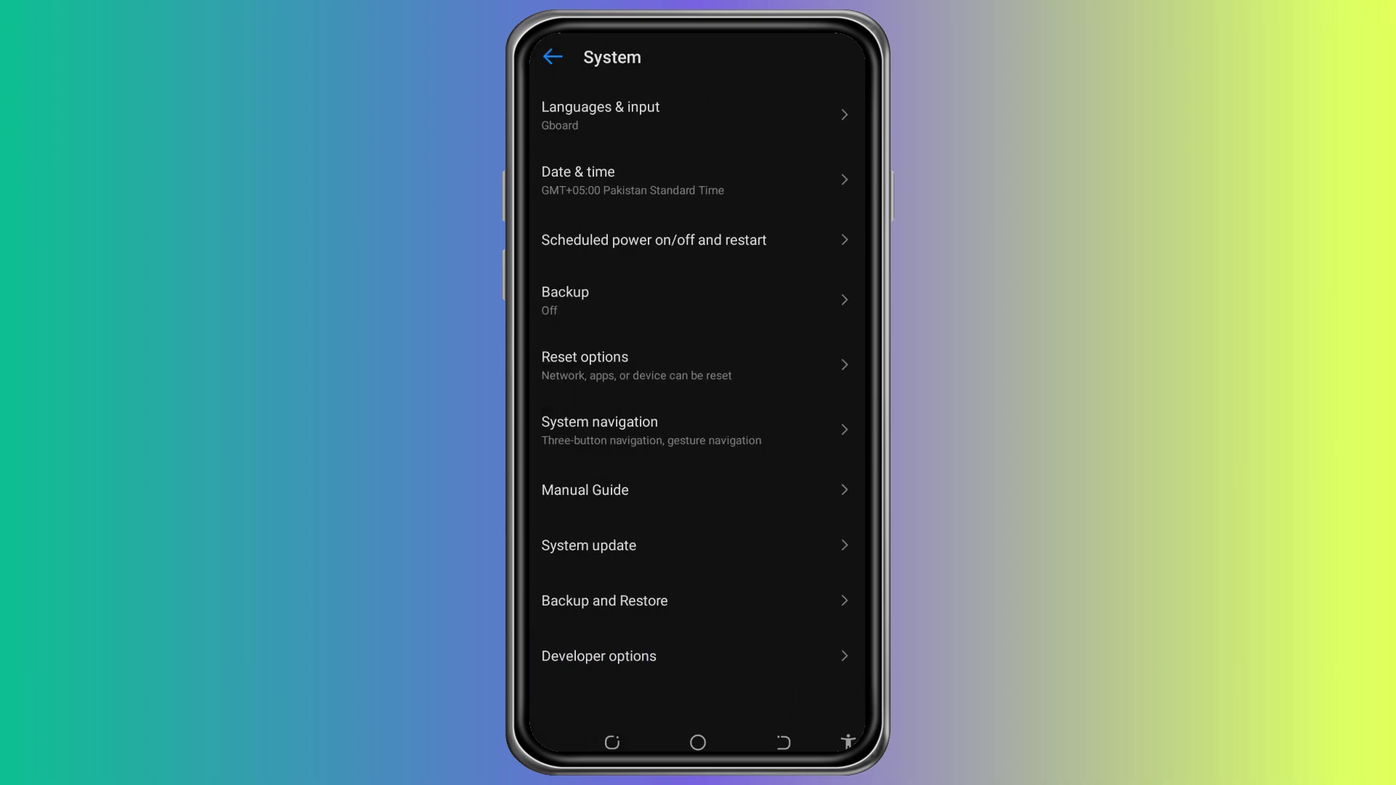
pyautogui.click(652, 656)
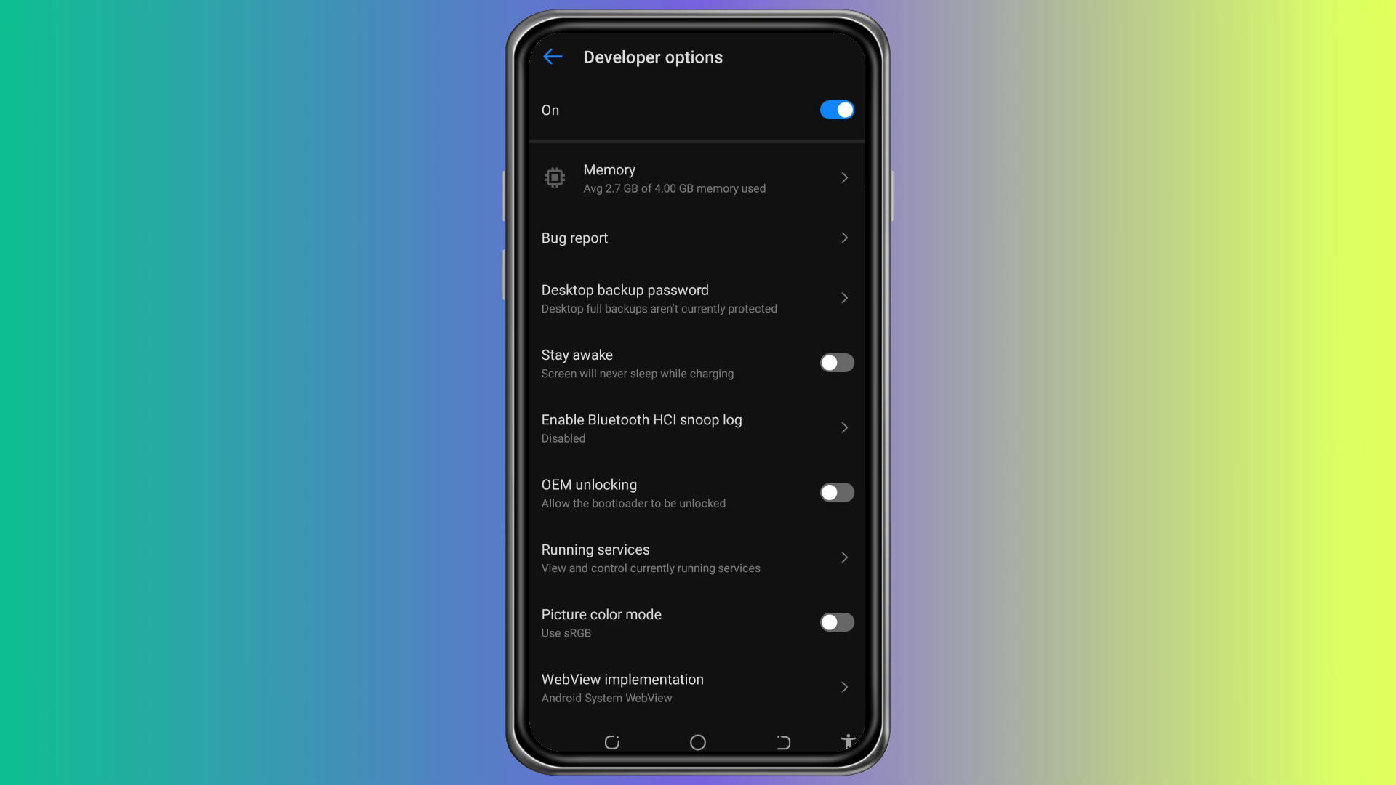
pyautogui.scroll(-10, 698, 436)
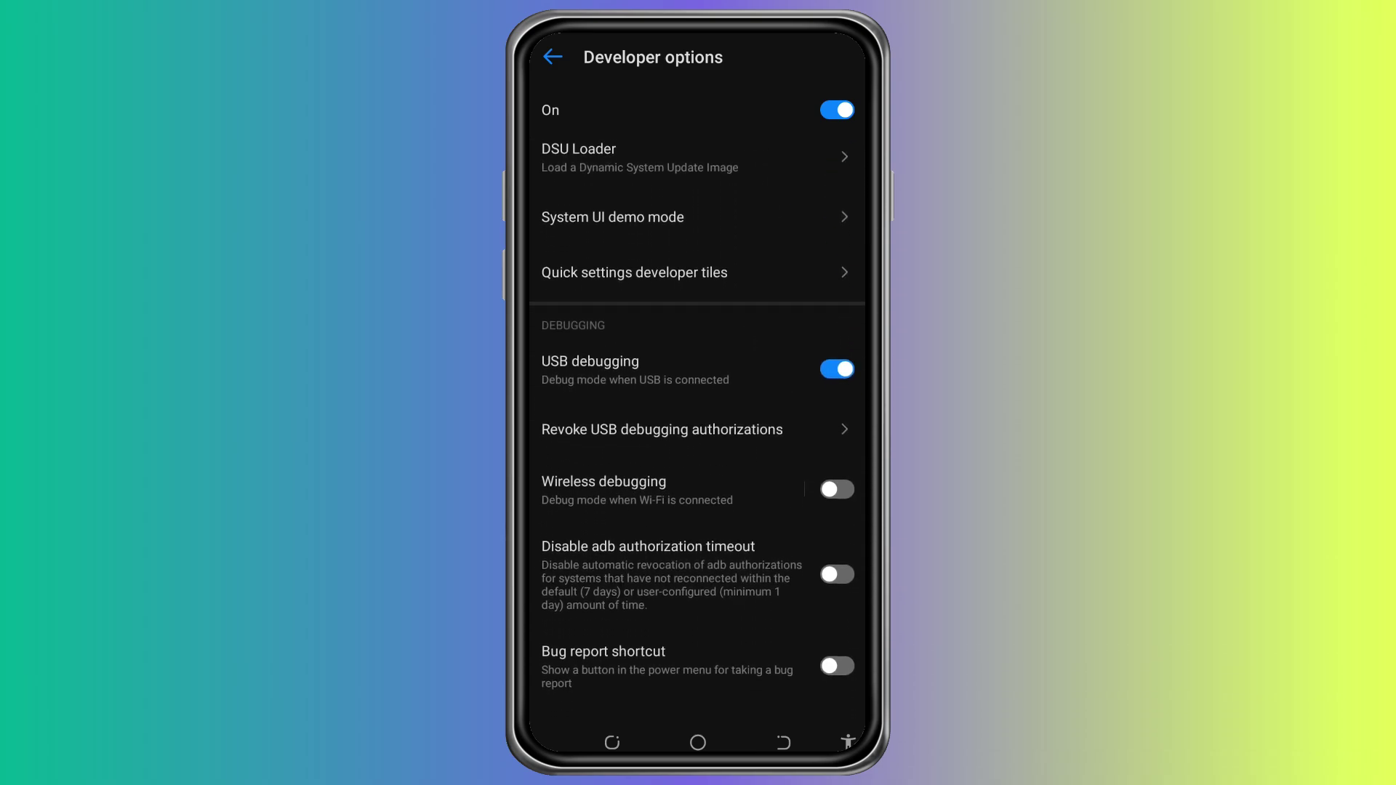
pyautogui.moveTo(604, 390); pyautogui.dragTo(655, 425)
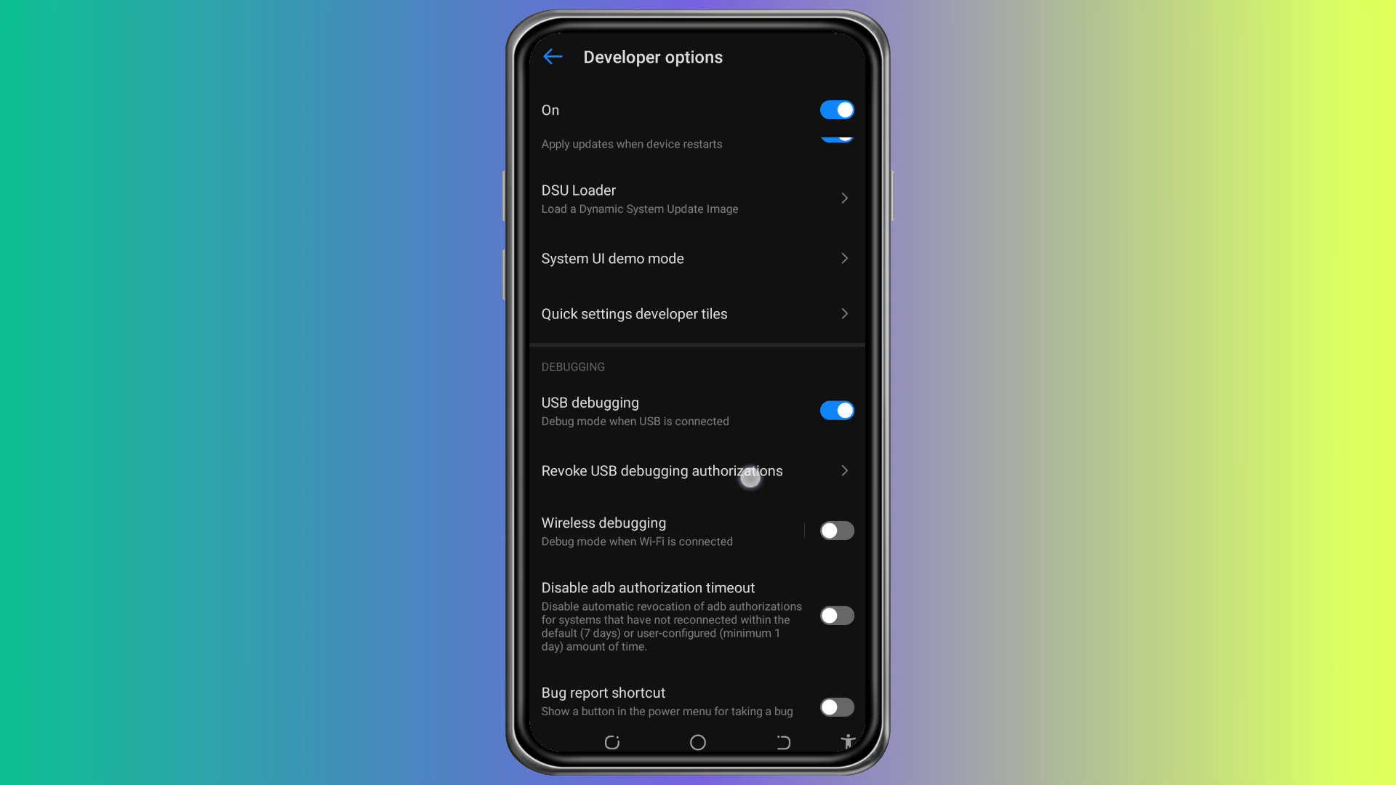
pyautogui.scroll(-1, 752, 479)
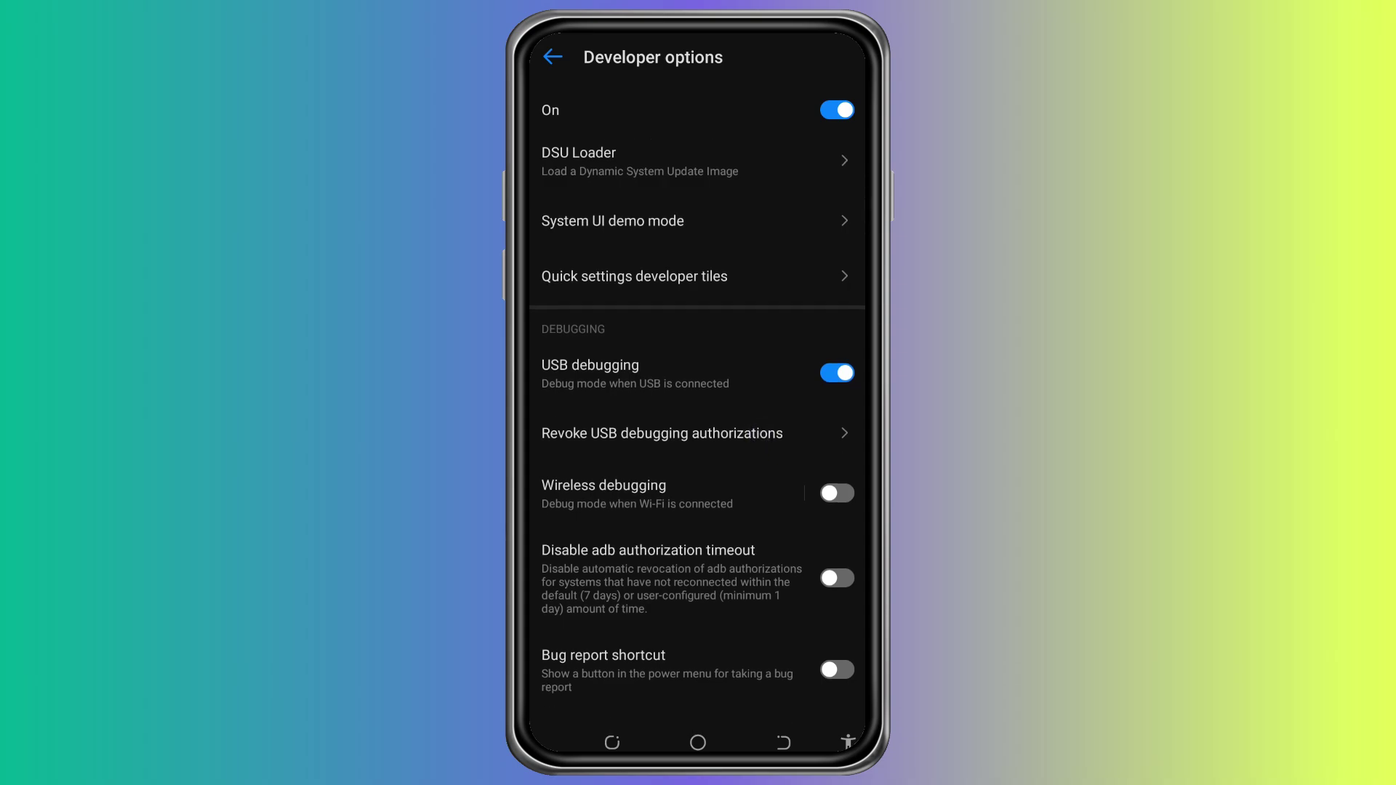
pyautogui.click(837, 374)
# Find WhatsApp under App management > App settings and clear its cache to 0 B
pyautogui.click(698, 743)
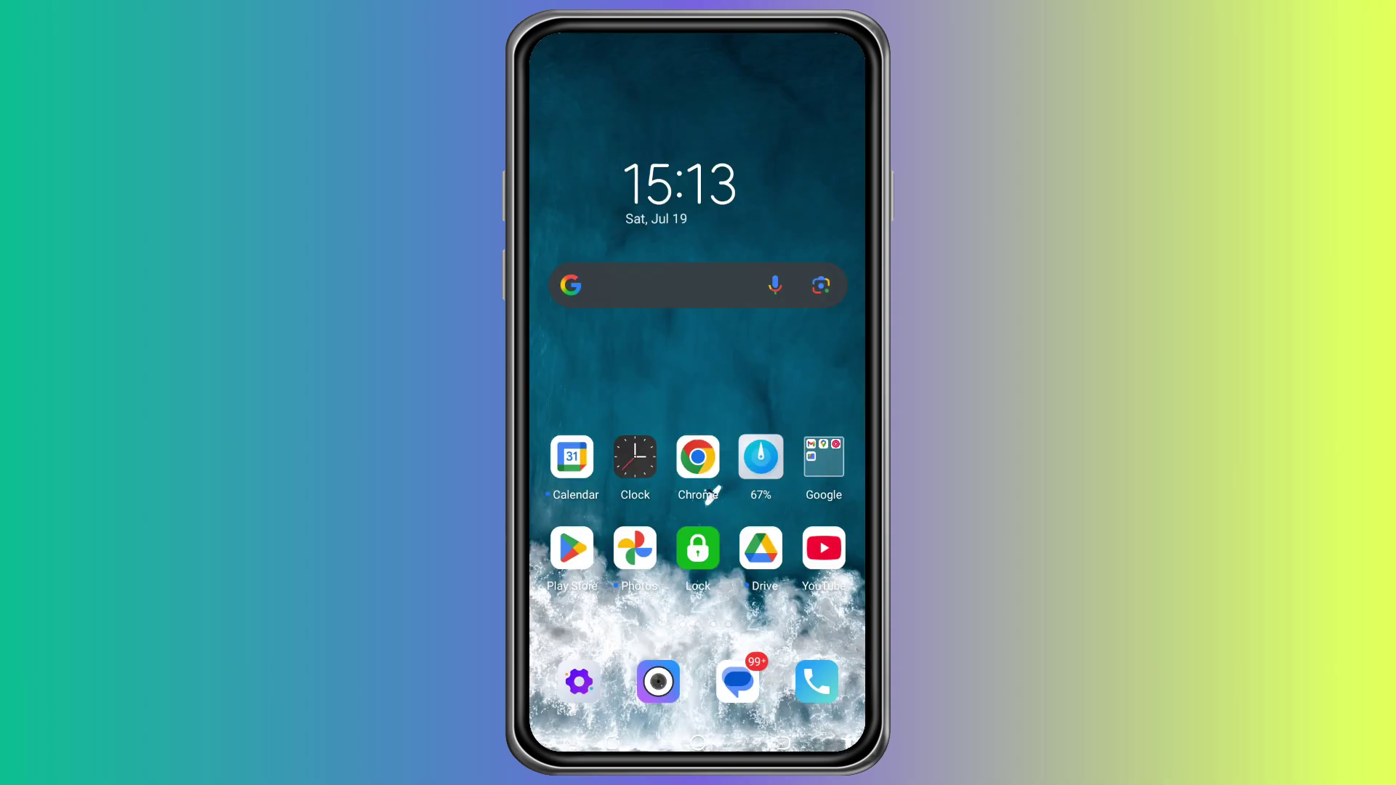
pyautogui.click(578, 683)
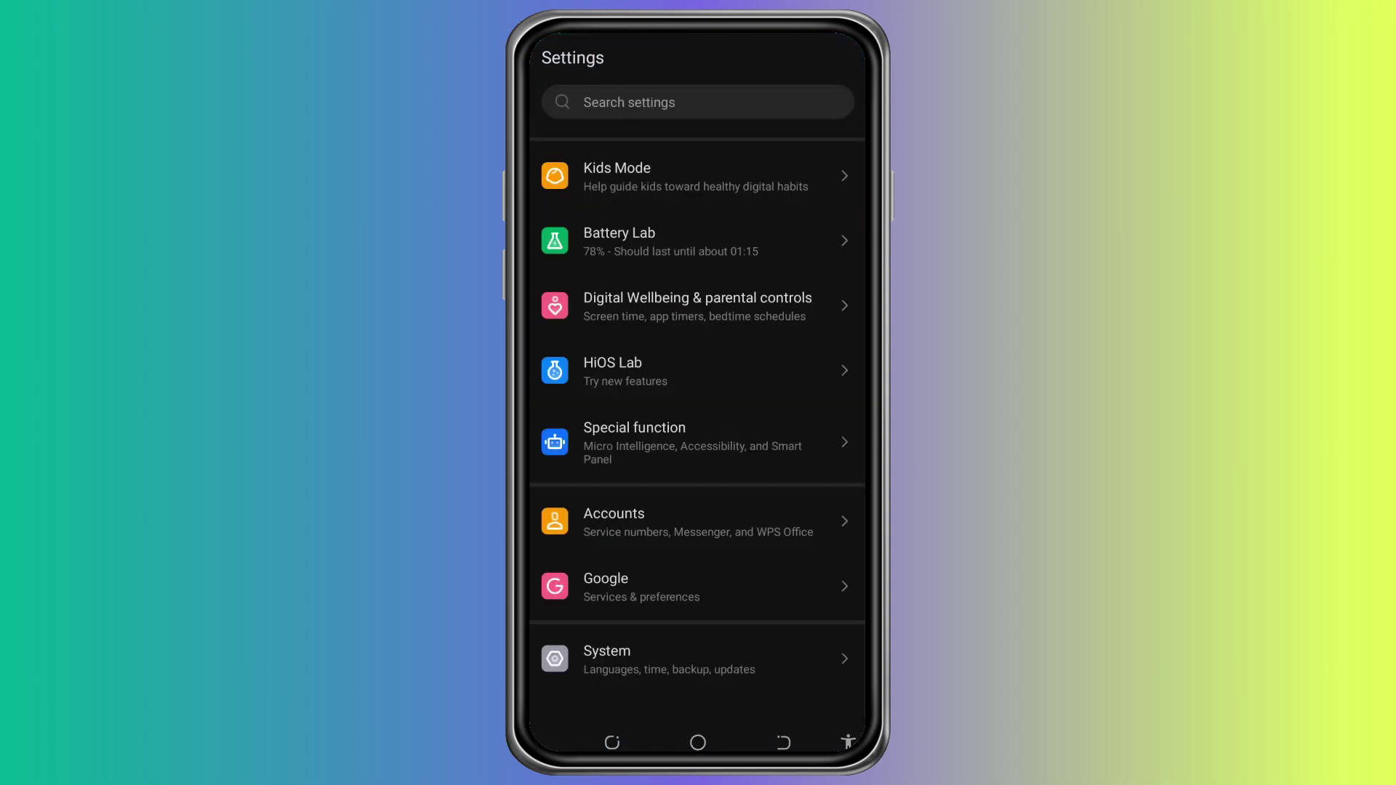
pyautogui.scroll(5, 767, 495)
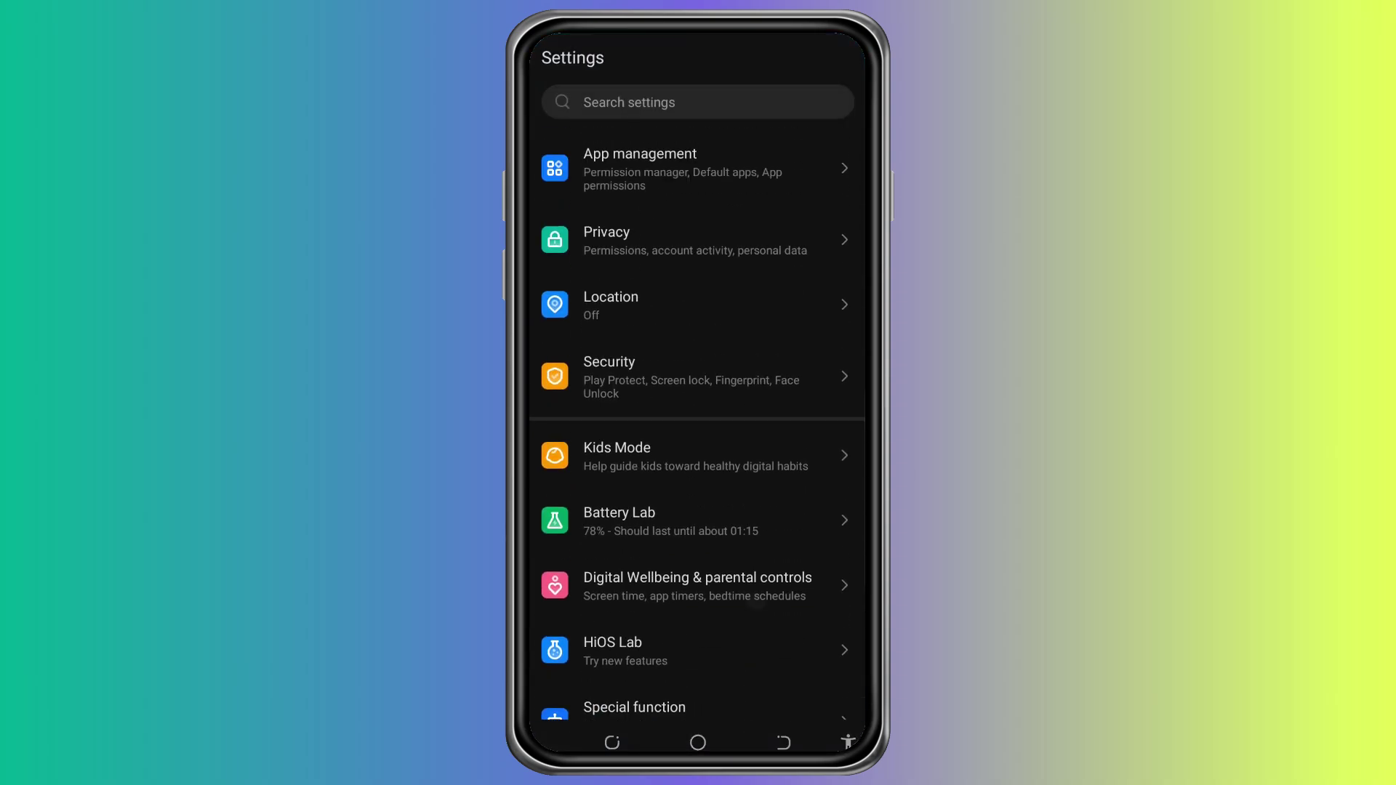
pyautogui.scroll(3, 758, 556)
pyautogui.click(617, 367)
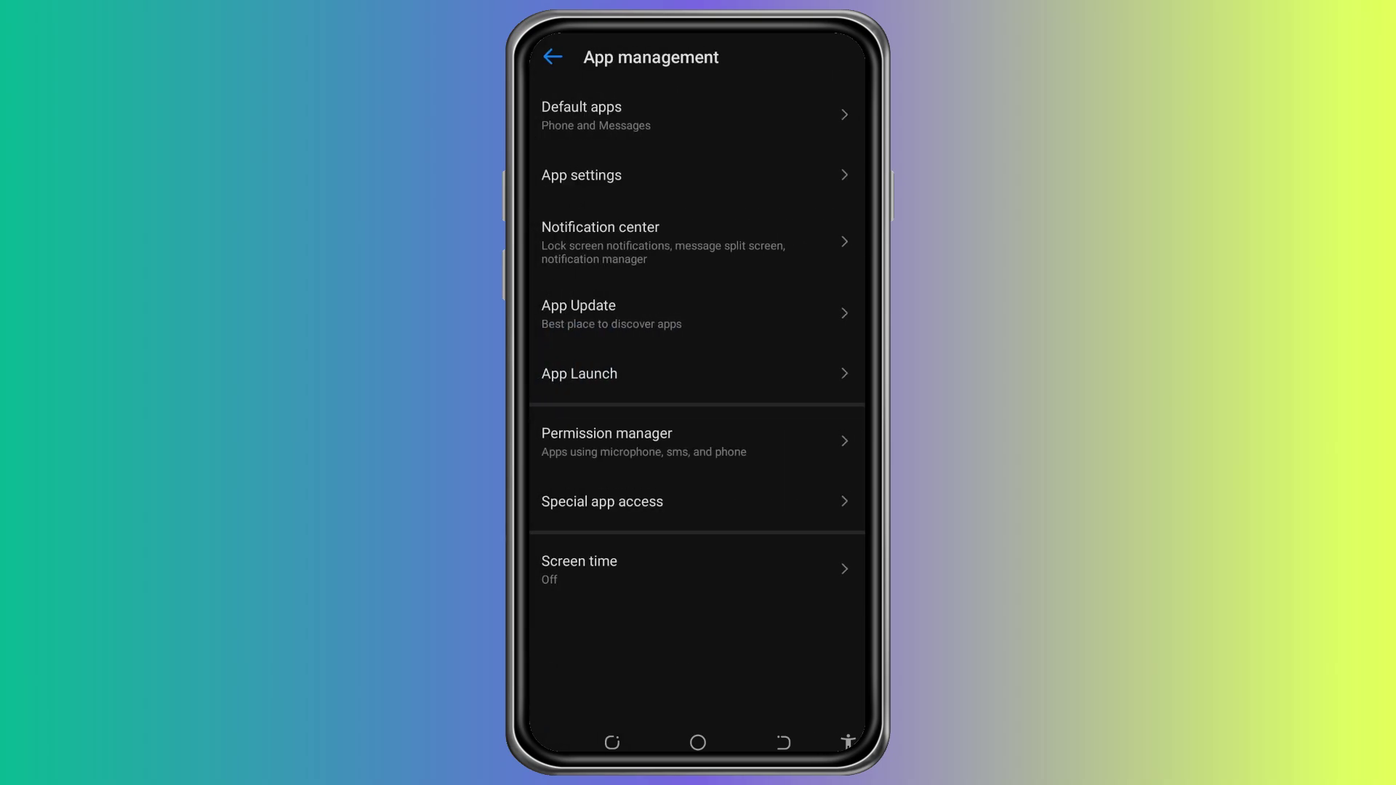
pyautogui.click(655, 175)
pyautogui.click(698, 99)
pyautogui.write('wha')
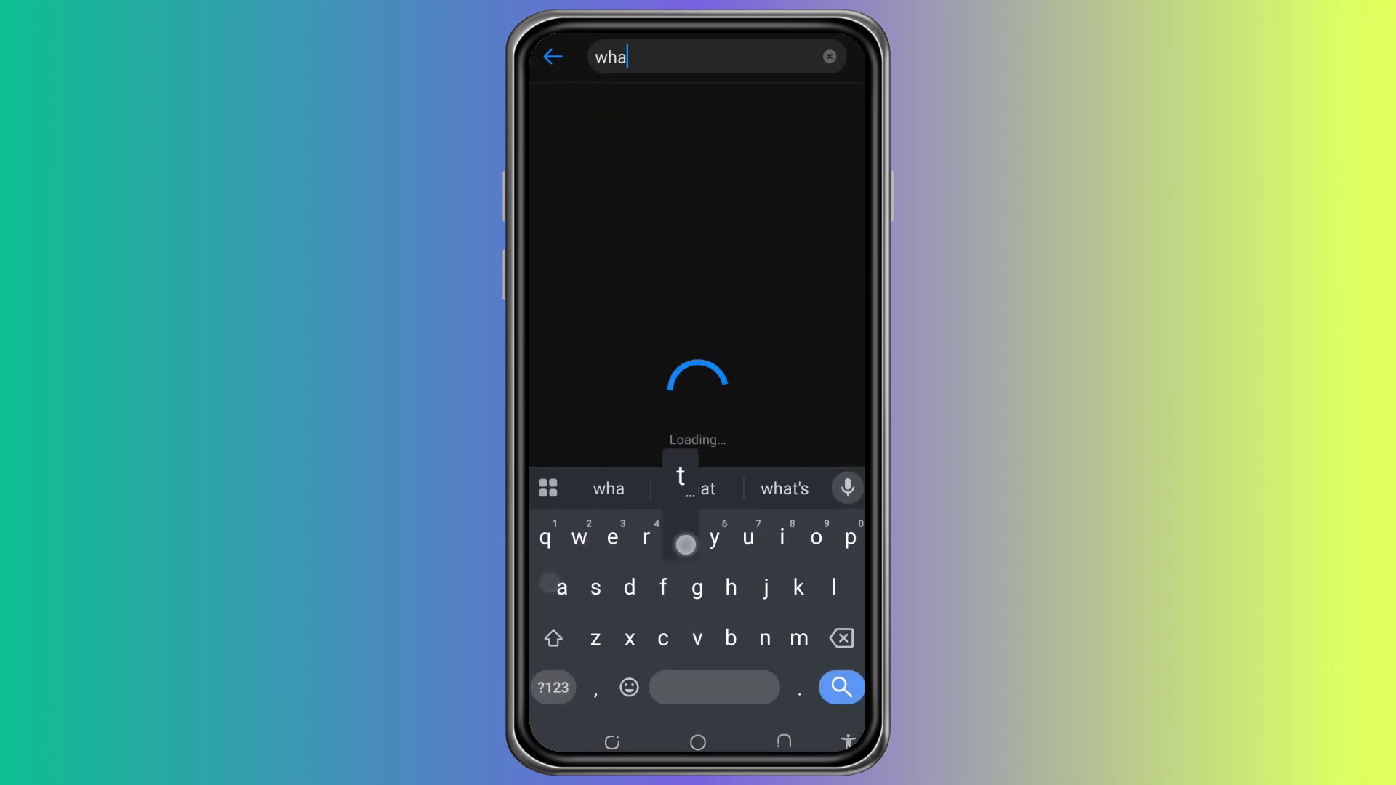
pyautogui.write('Whatsapp')
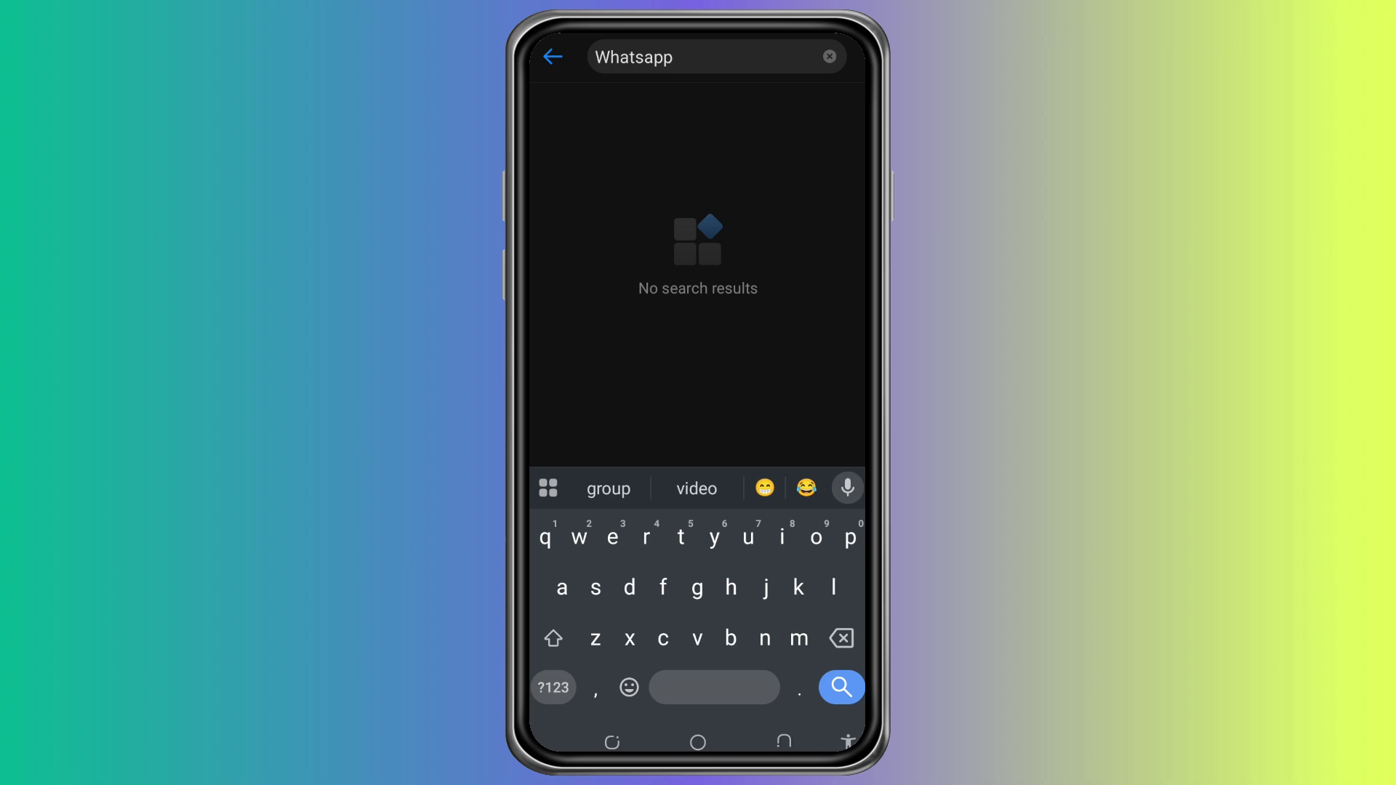
pyautogui.press('BackSpace')
pyautogui.press('BackSpace')
pyautogui.click(698, 114)
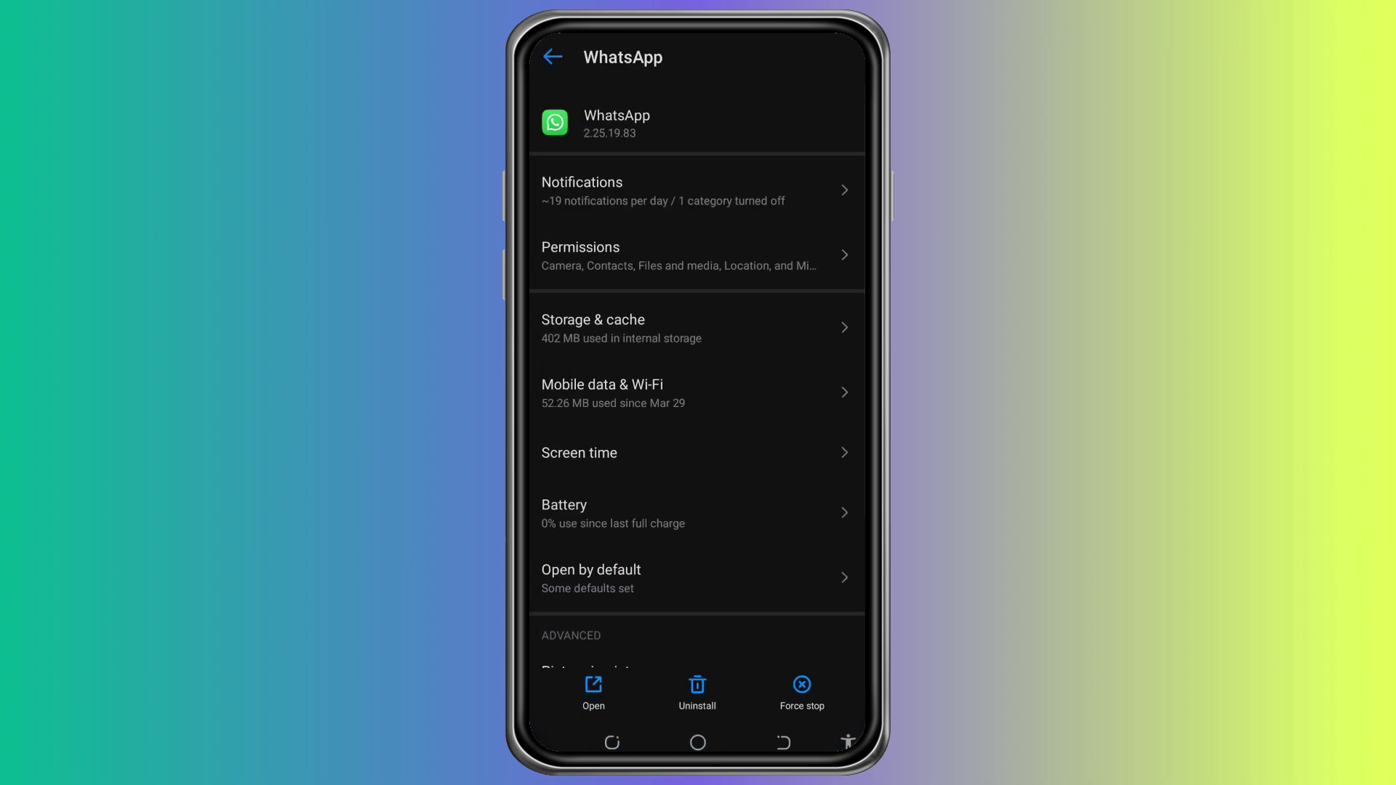
pyautogui.click(687, 327)
pyautogui.click(777, 684)
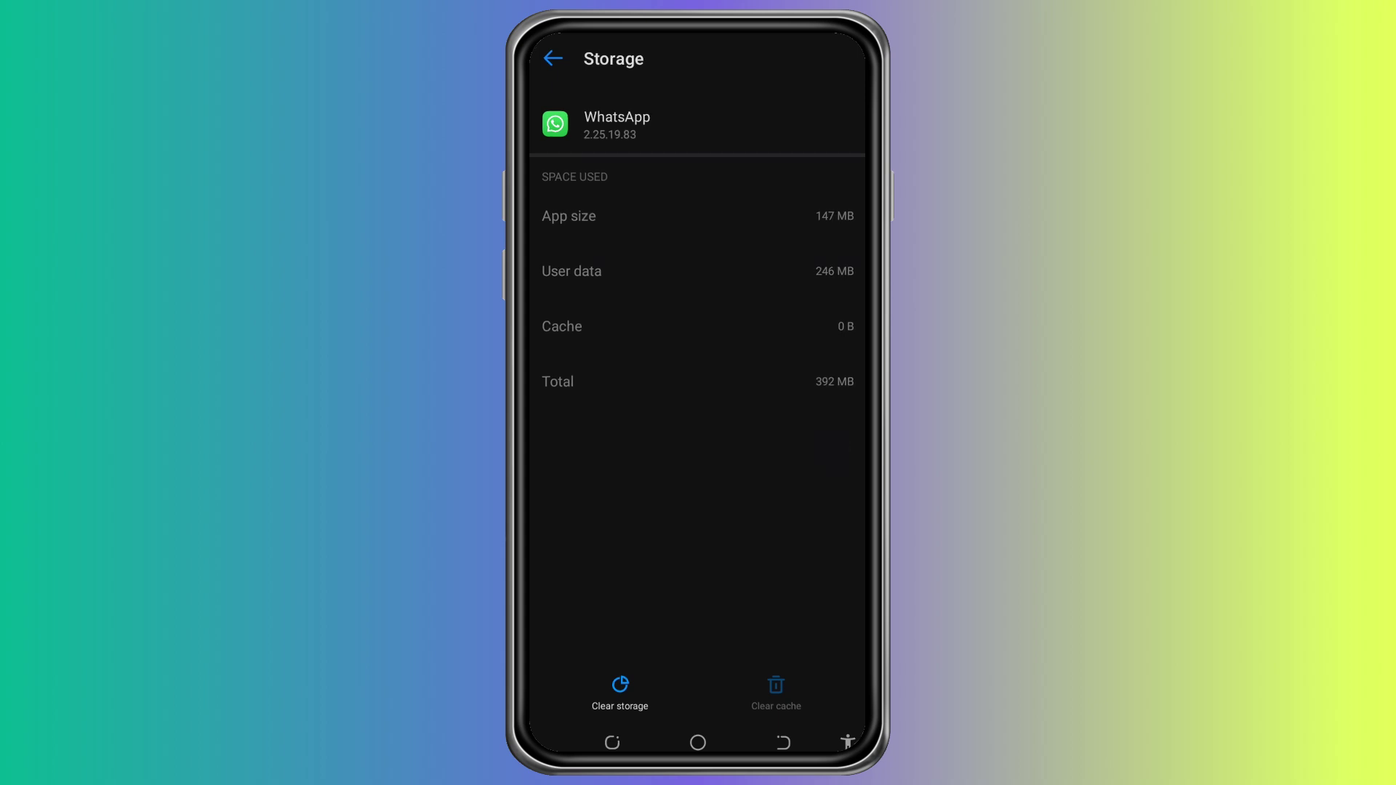
# From the home screen, bring up the WhatsApp Messenger listing in Play Store
pyautogui.click(697, 742)
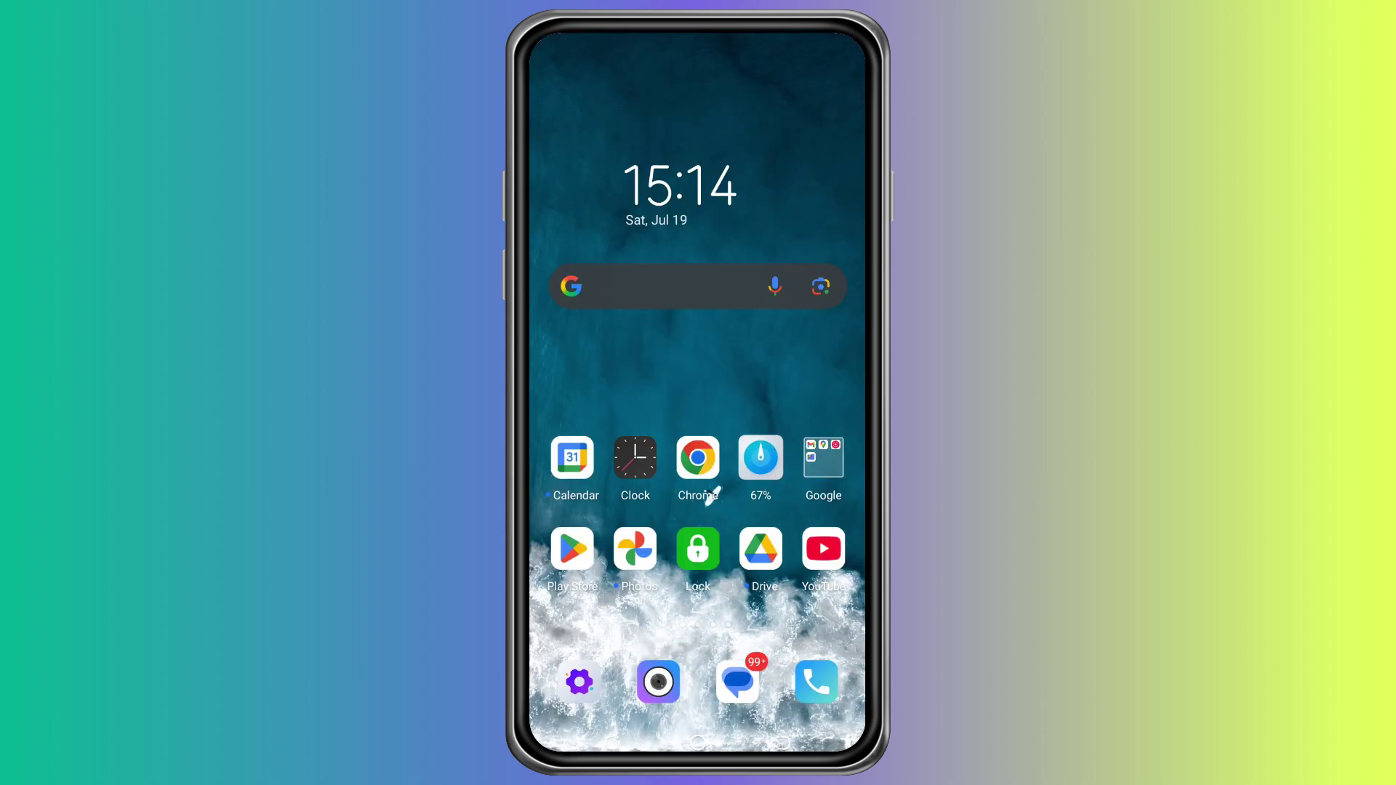
pyautogui.click(572, 549)
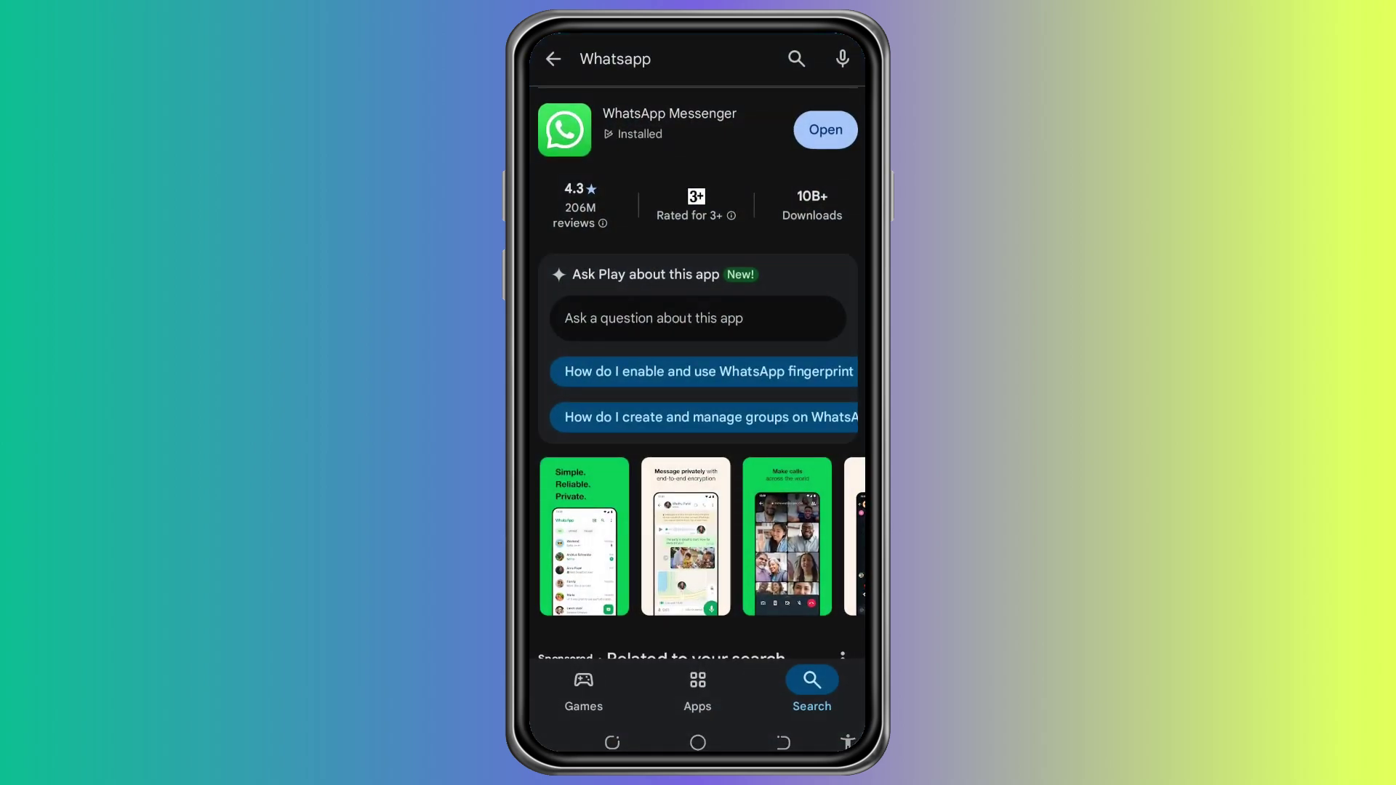